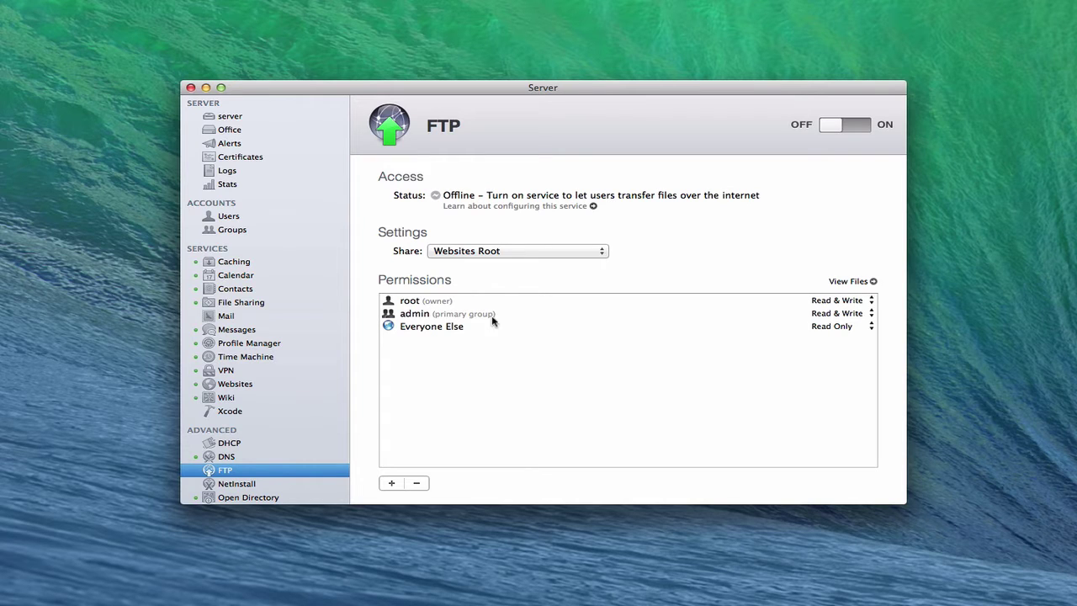
- Pick Movies from the FTP Share pop-up so it replaces Websites Root as the shared folder
left_click(602, 254)
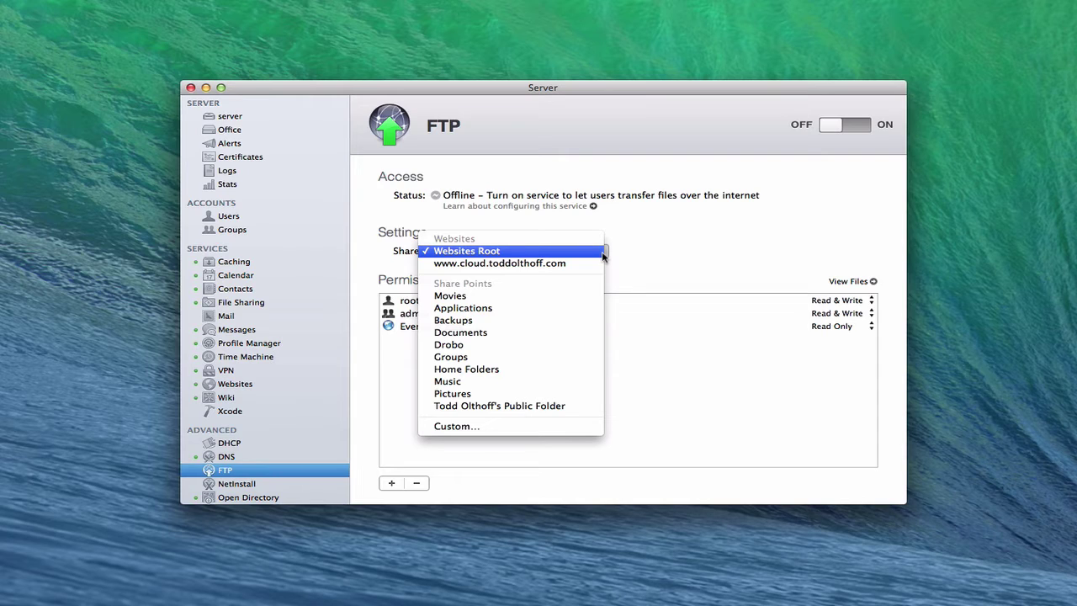
left_click(567, 298)
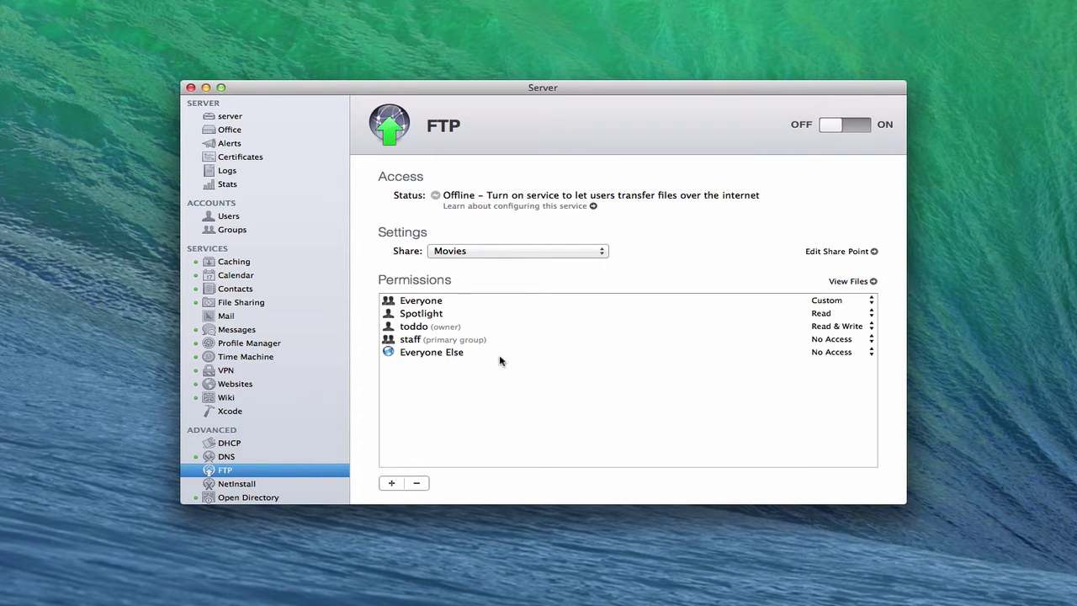
left_click(875, 252)
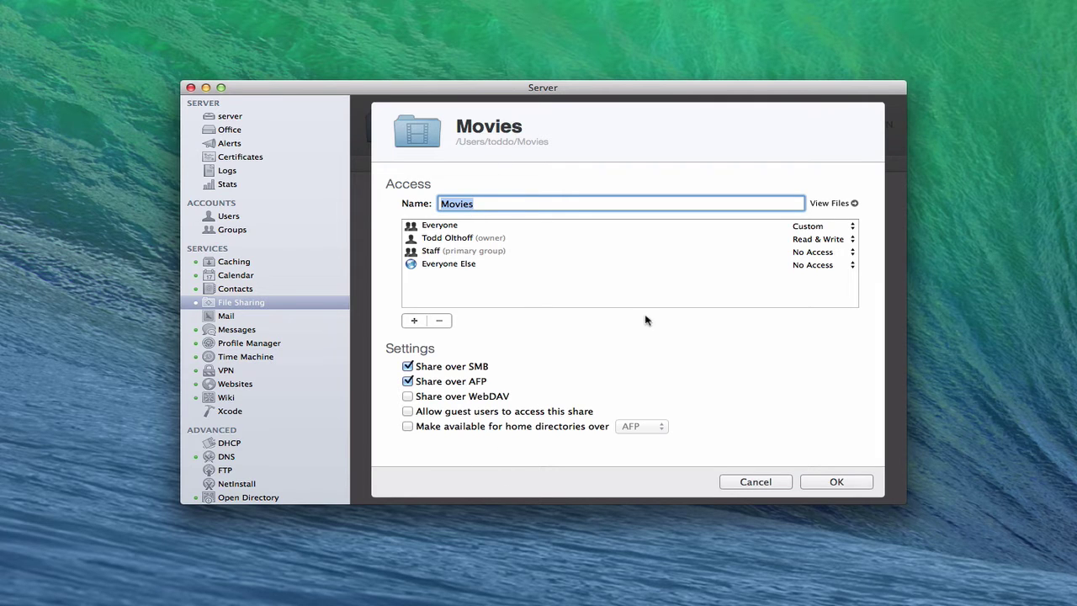
left_click(753, 483)
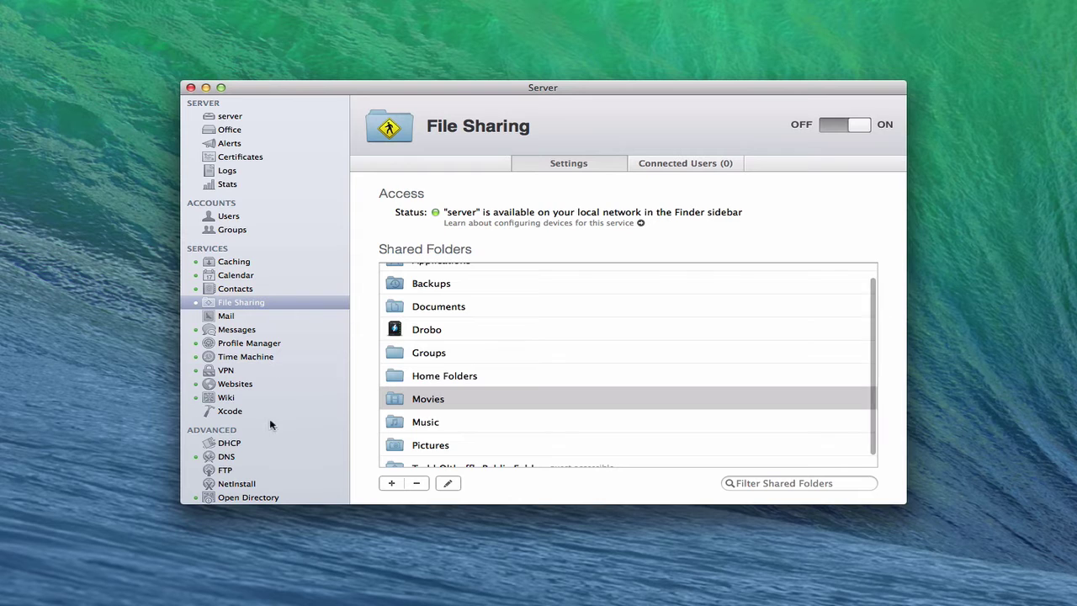
left_click(226, 470)
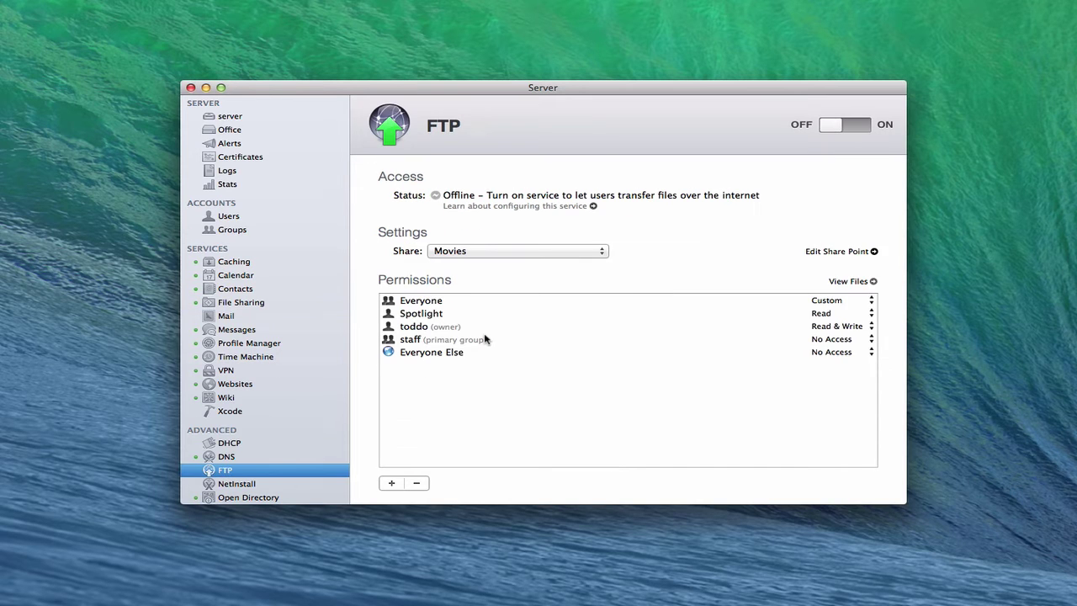
left_click(873, 282)
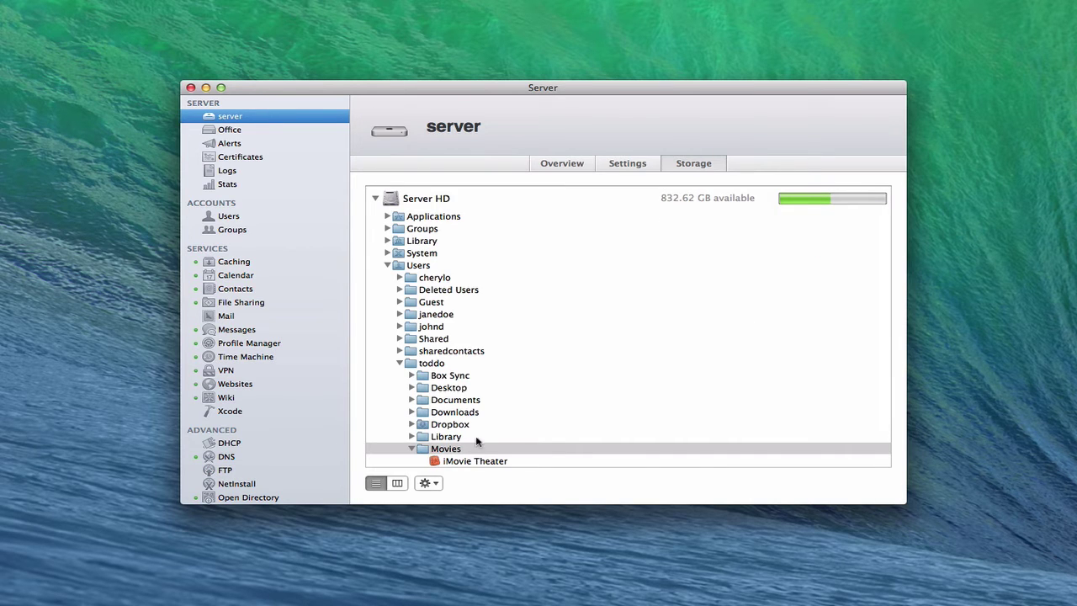
scroll(491, 447, "down", 3)
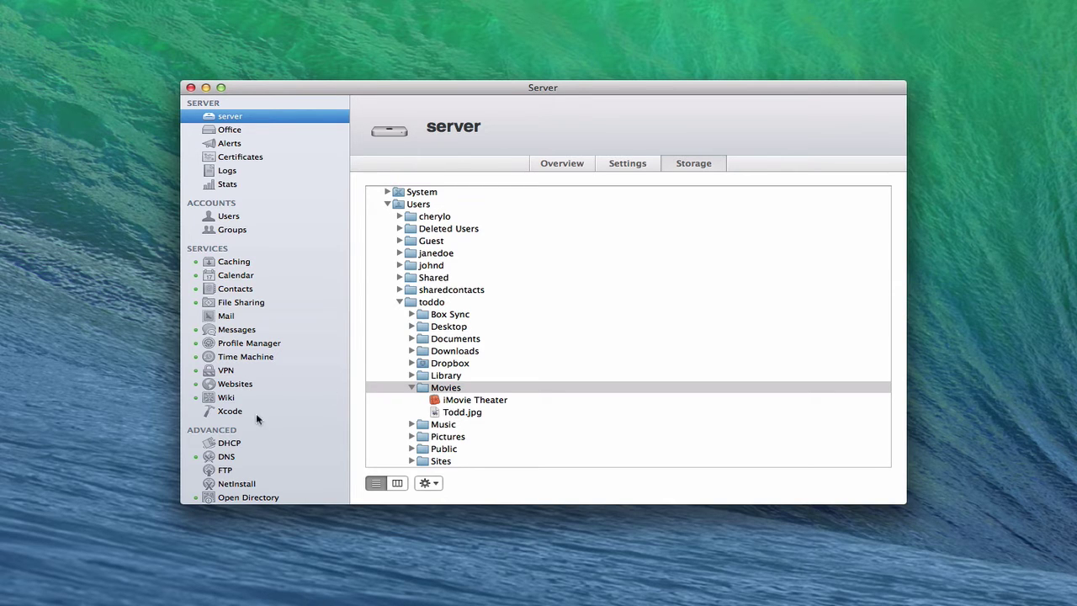
left_click(224, 469)
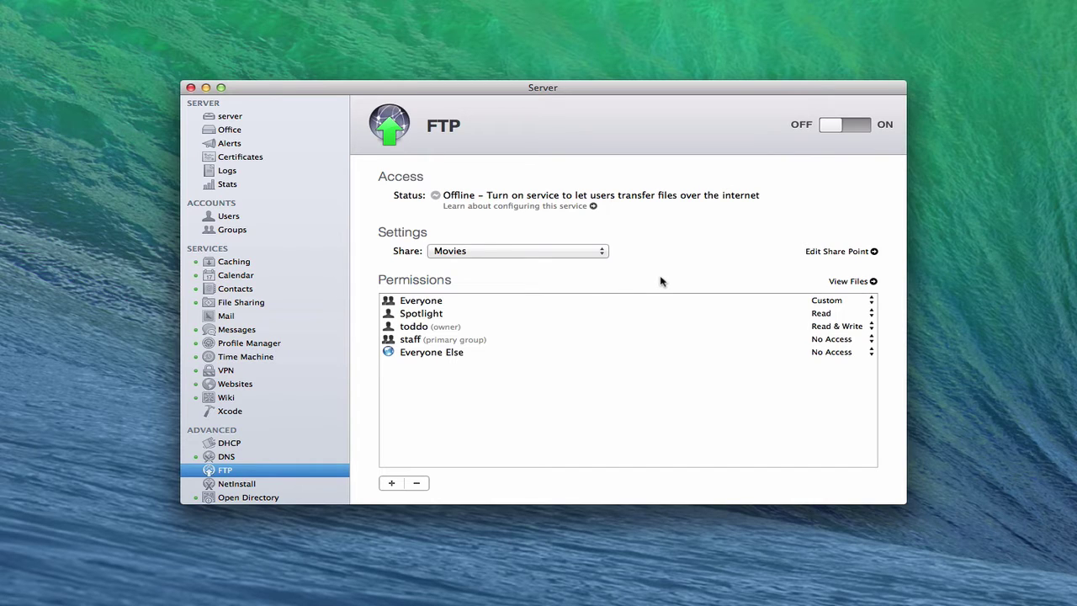
- Switch the FTP service to ON
left_click(867, 128)
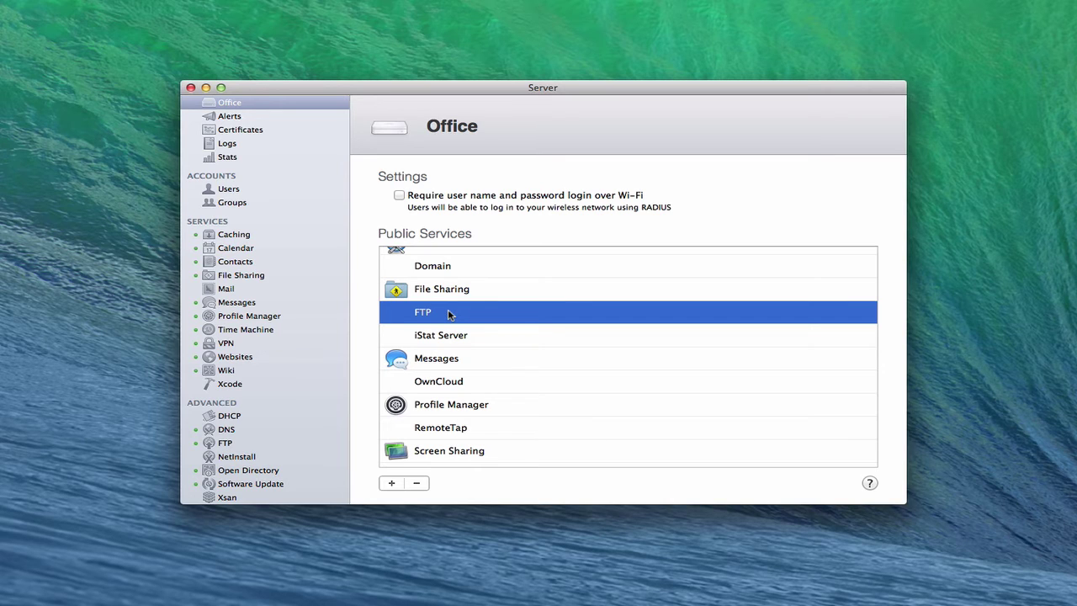
scroll(307, 145, "up", 2)
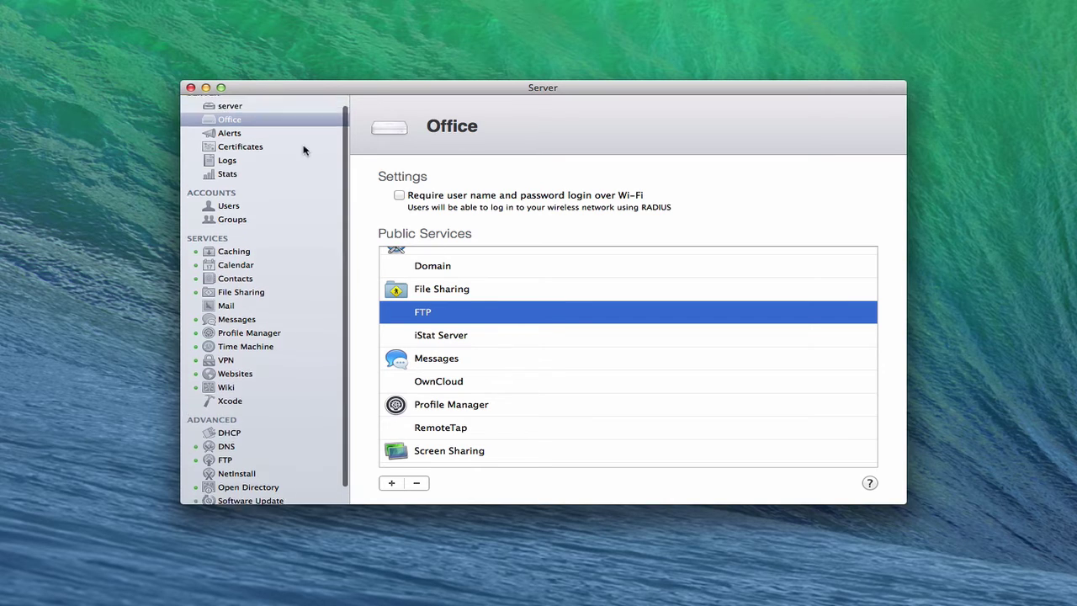
scroll(264, 127, "up", 1)
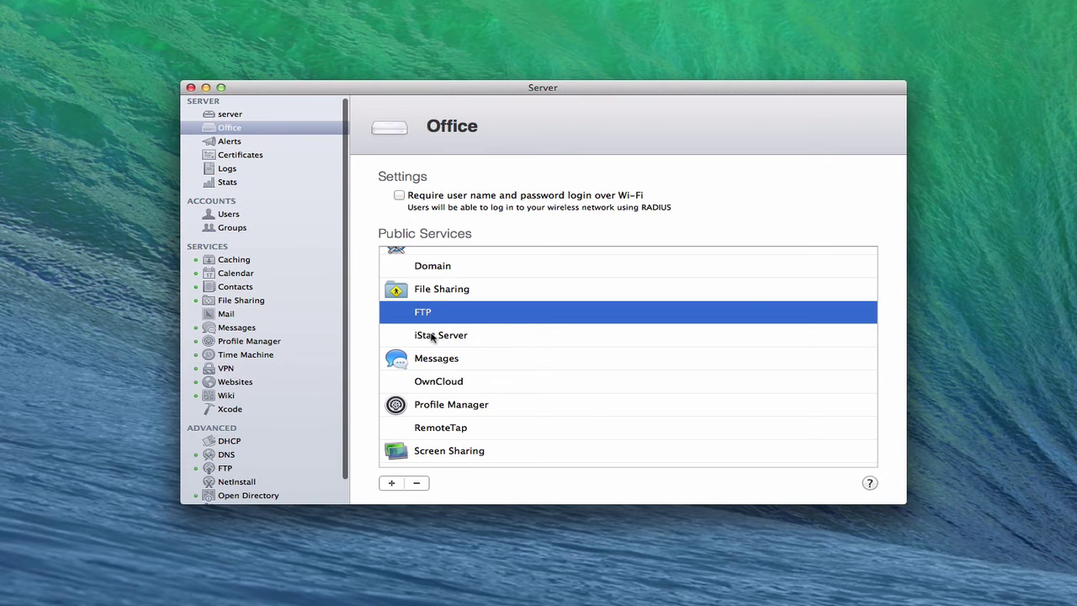
left_click(393, 483)
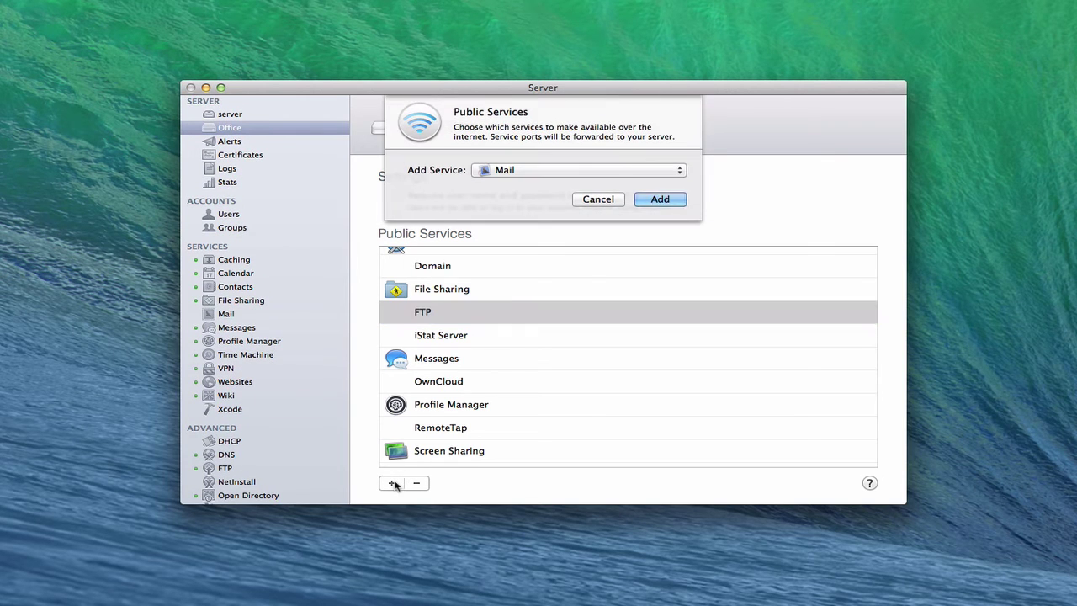
left_click(678, 172)
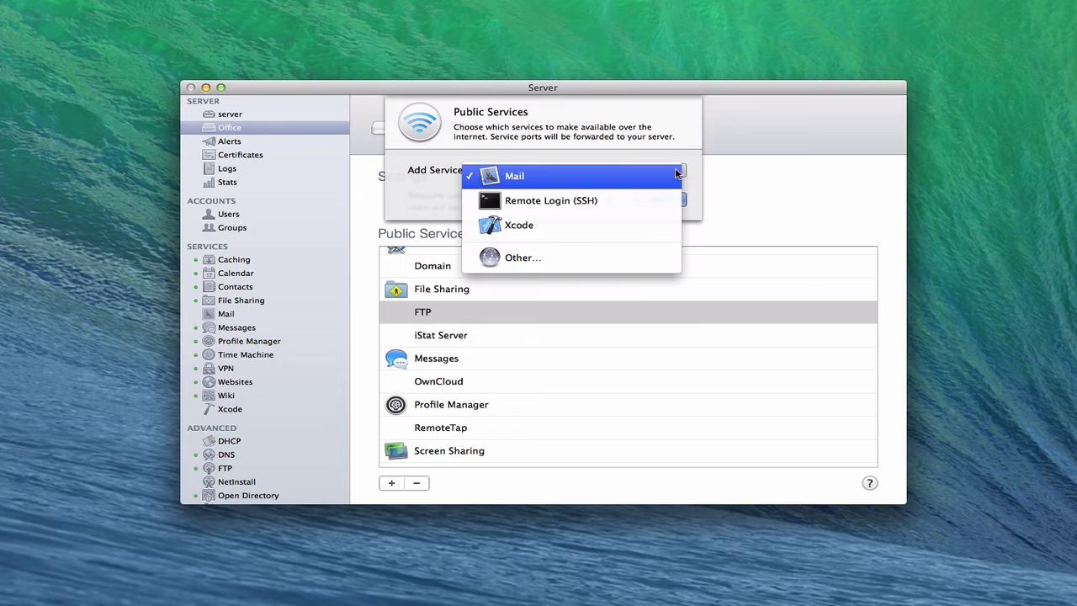
left_click(634, 257)
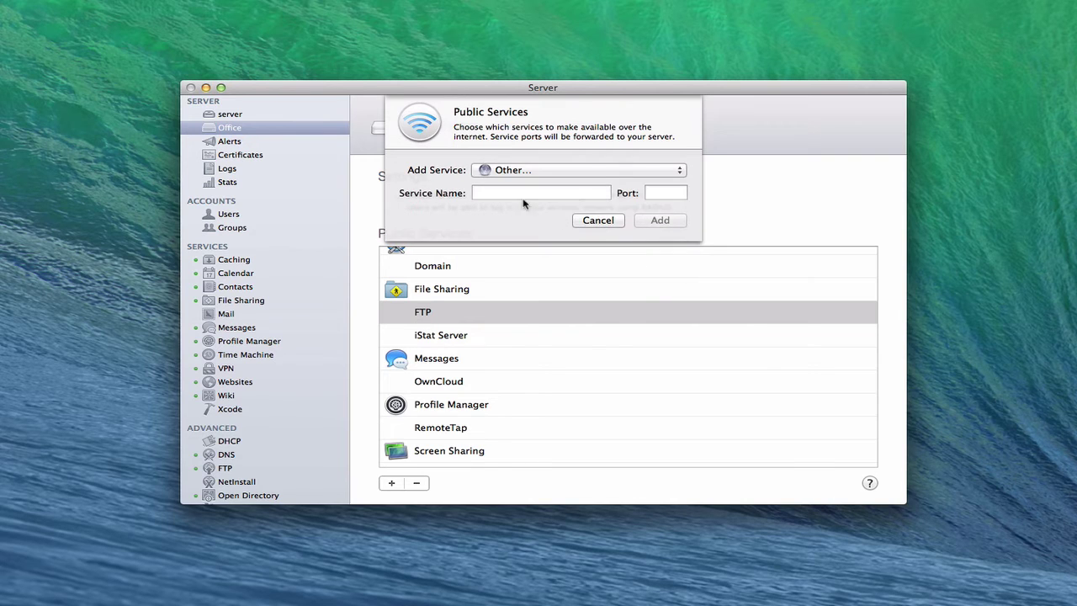
left_click(493, 192)
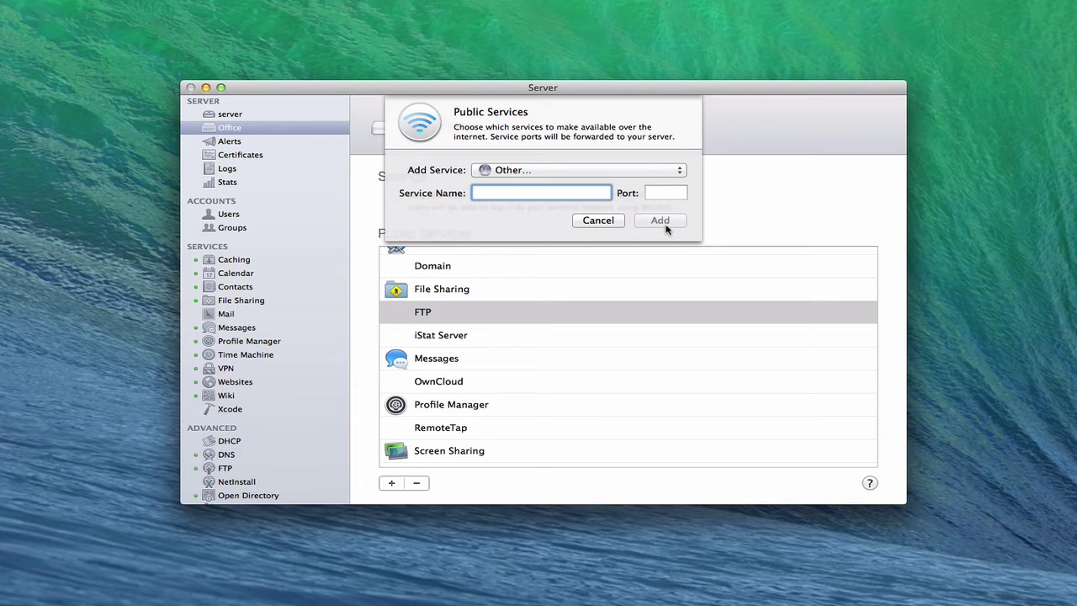
left_click(597, 220)
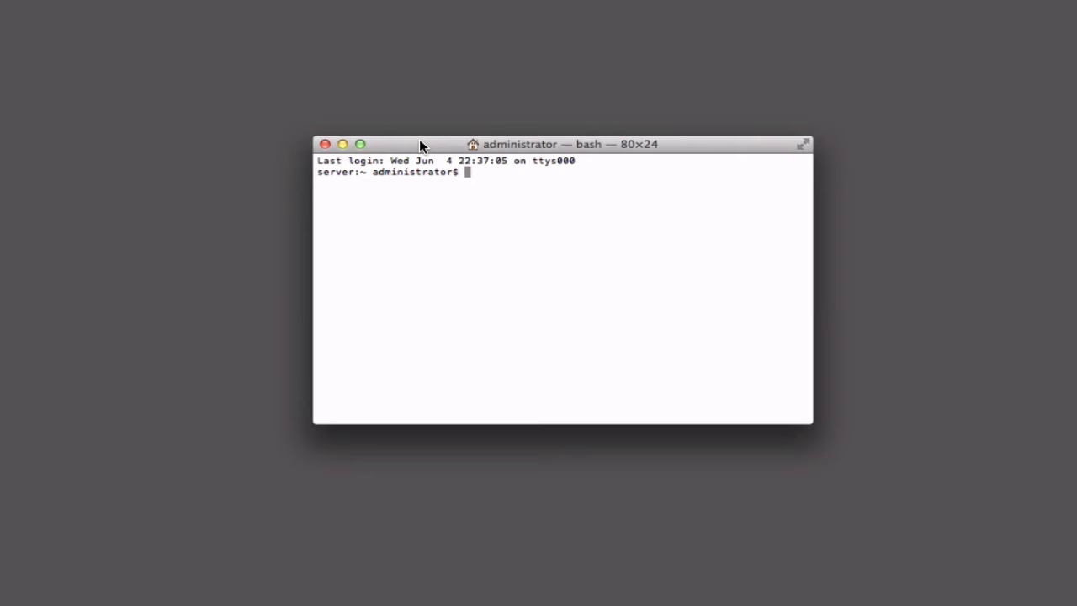
- Run ftp server.toddolthoff.com, log in with the account username and password, and get Todd.jpg
type("ftp server.toddolthoff.c")
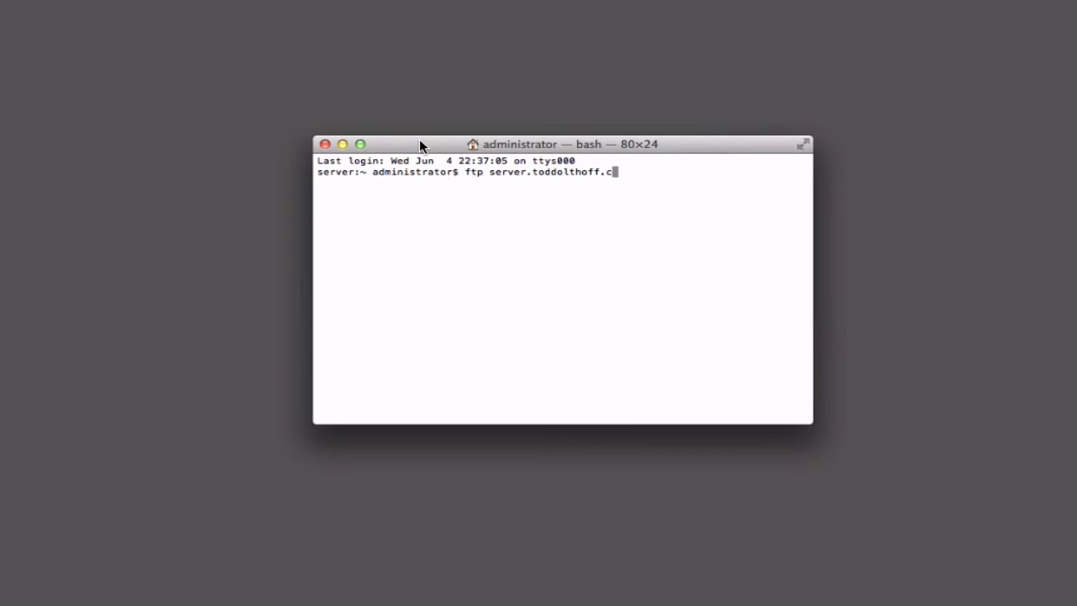
type("om")
key("Return")
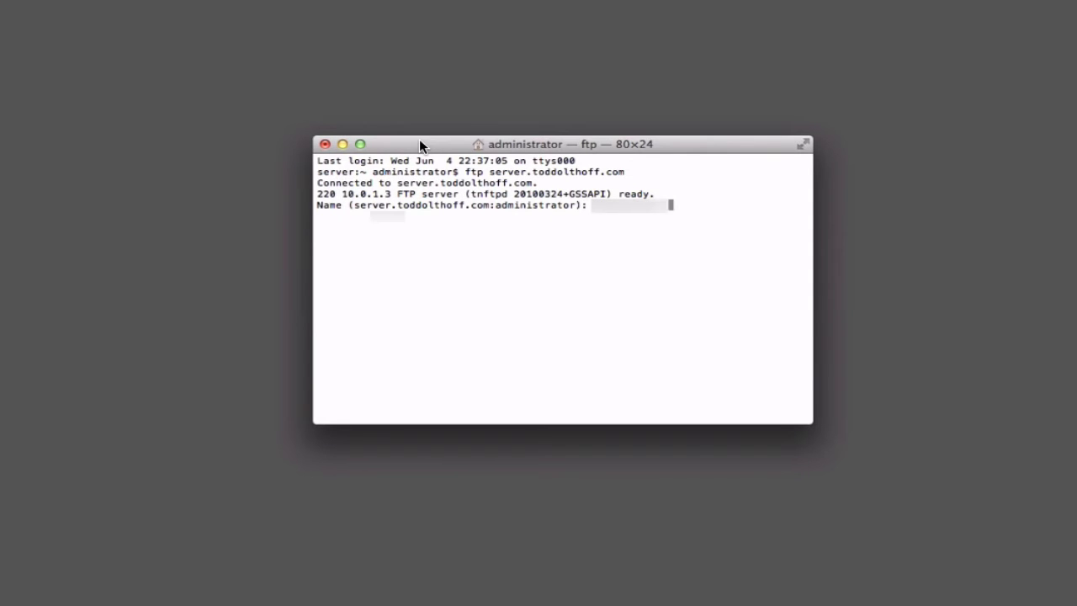
key("Return")
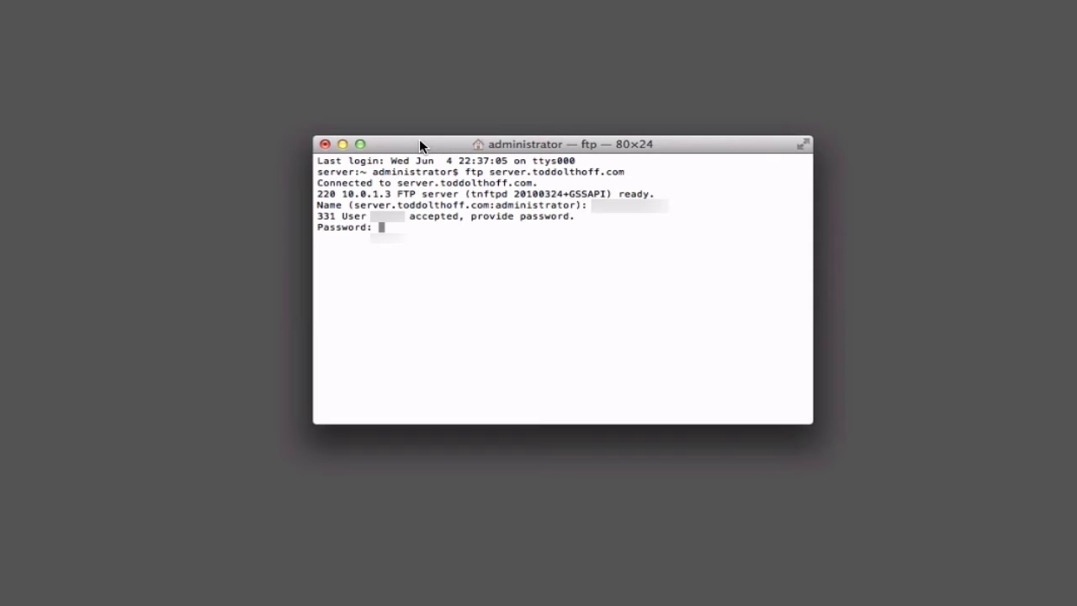
key("Return")
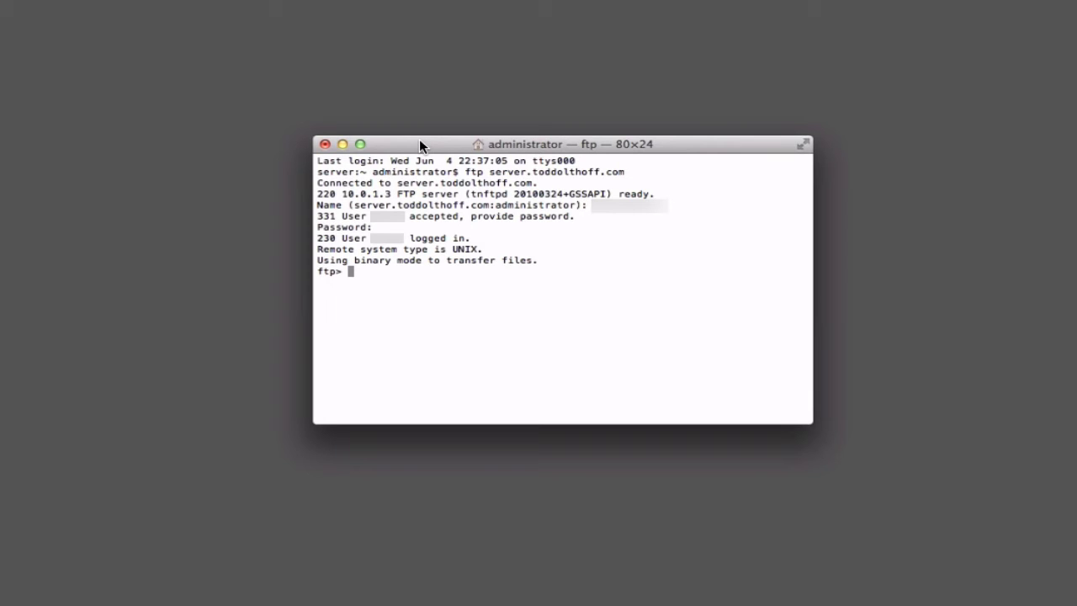
type("get Todd.jpg")
key("Return")
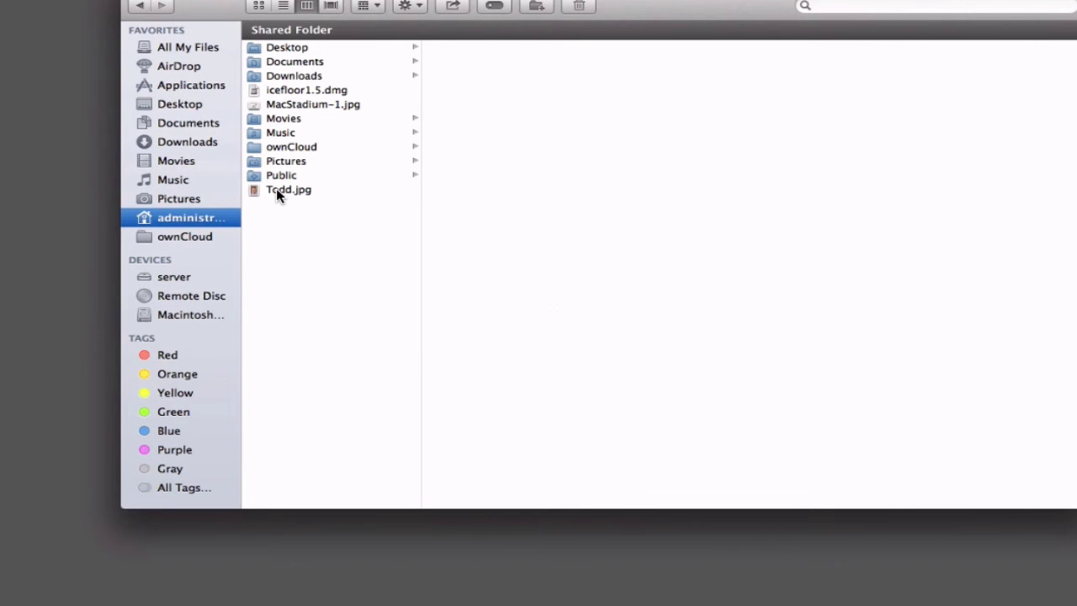
- Preview Todd.jpg in the Finder home folder, then close the Terminal ftp window
left_click(279, 192)
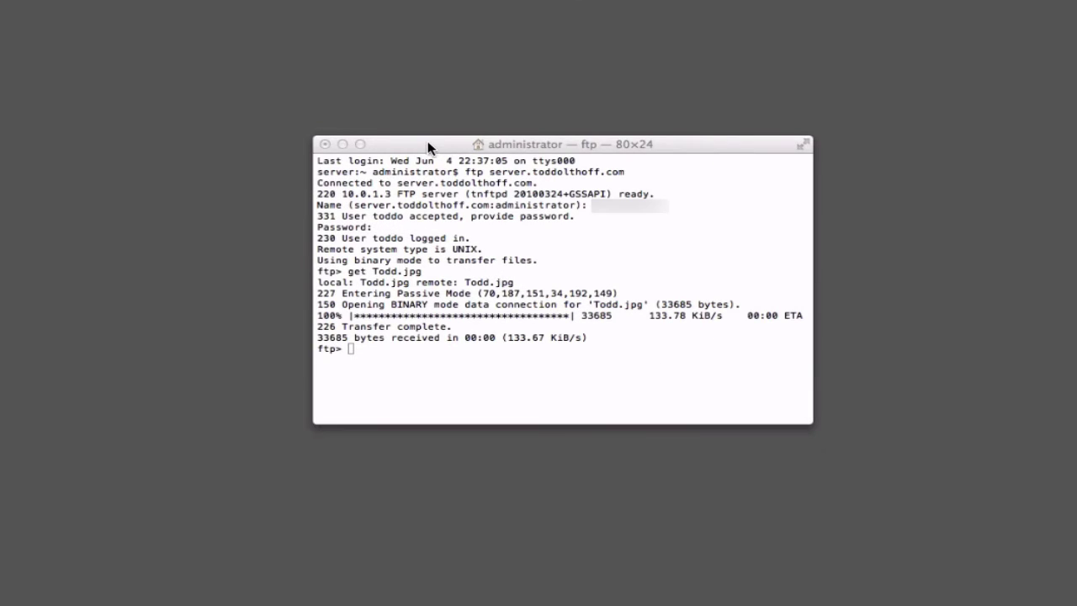
left_click(426, 142)
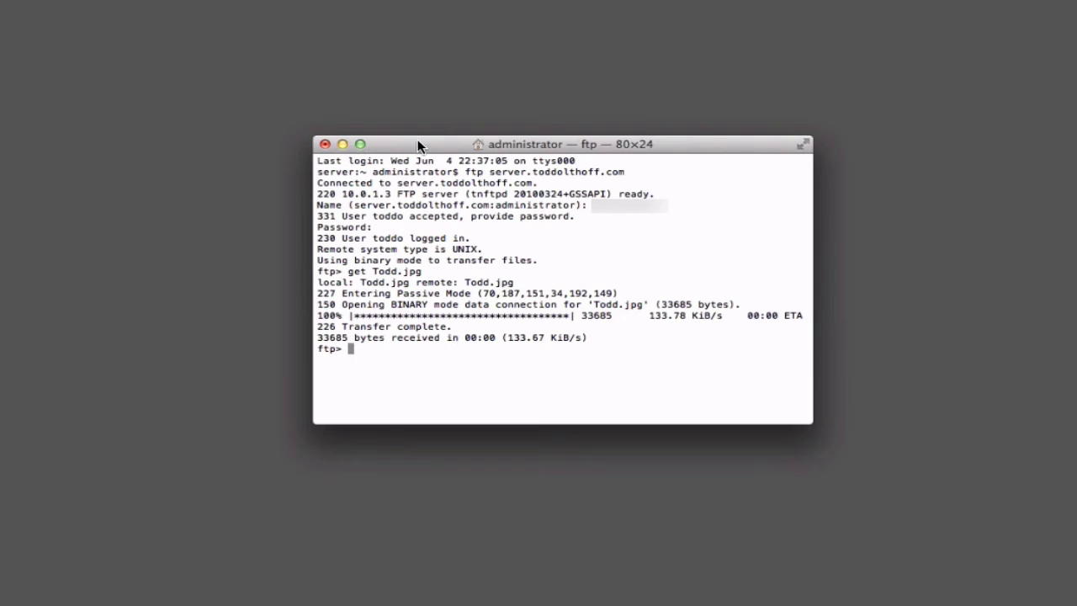
left_click(325, 144)
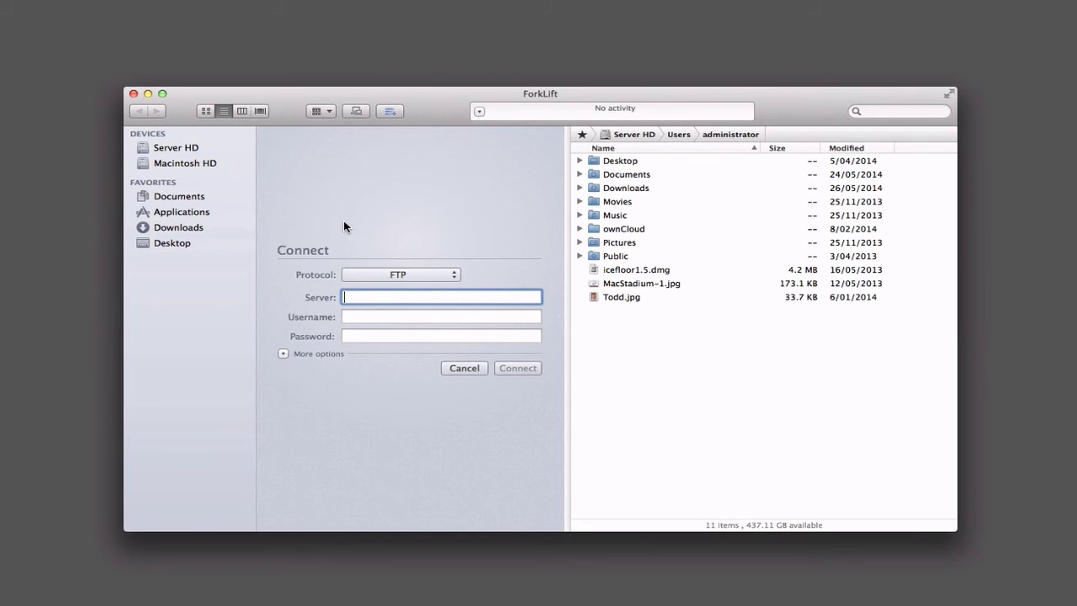
- Fill ForkLift's FTP form with server.toddolthoff.com, the username and password, and connect
type("server.toddolthoff.com")
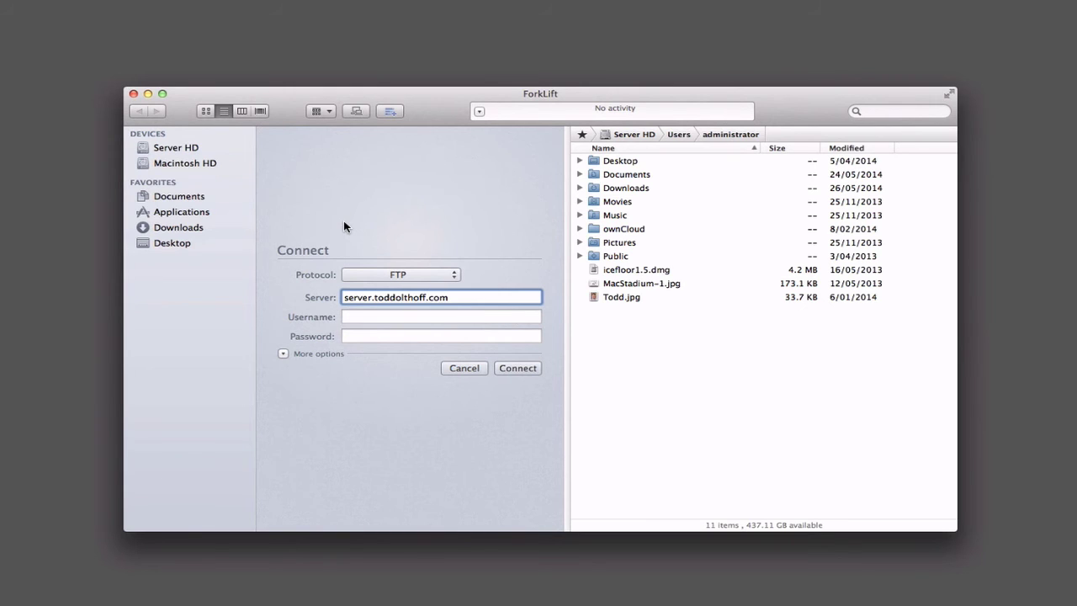
key("Tab")
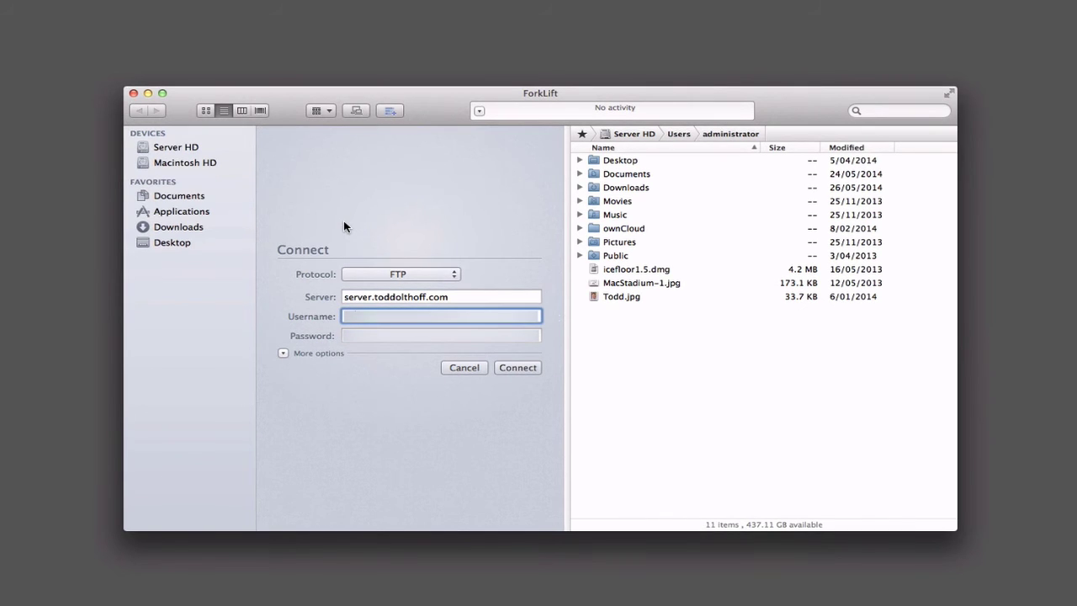
type("d")
key("Tab")
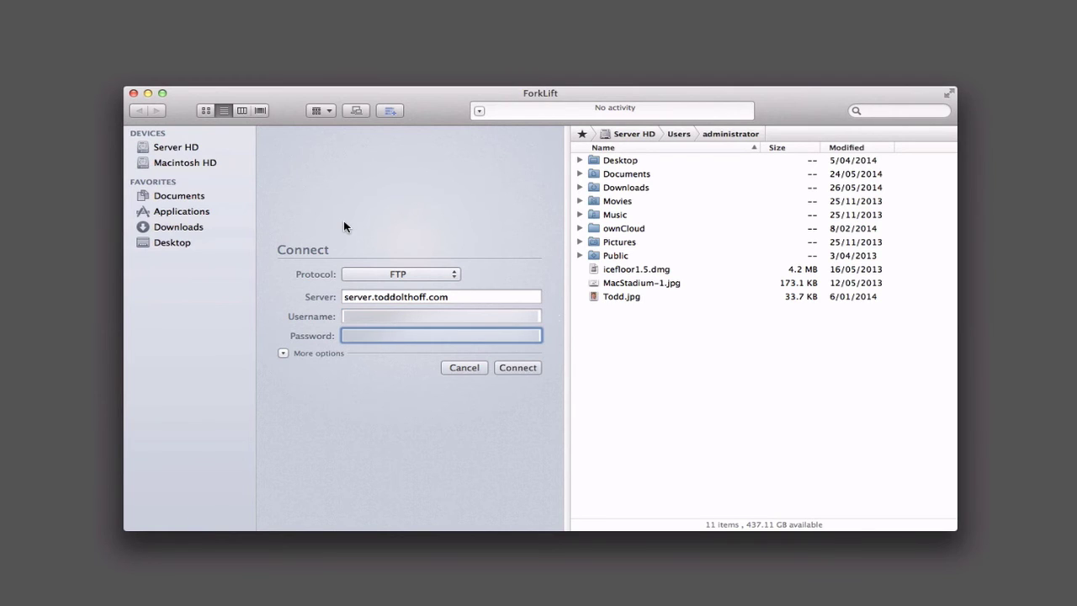
key("Return")
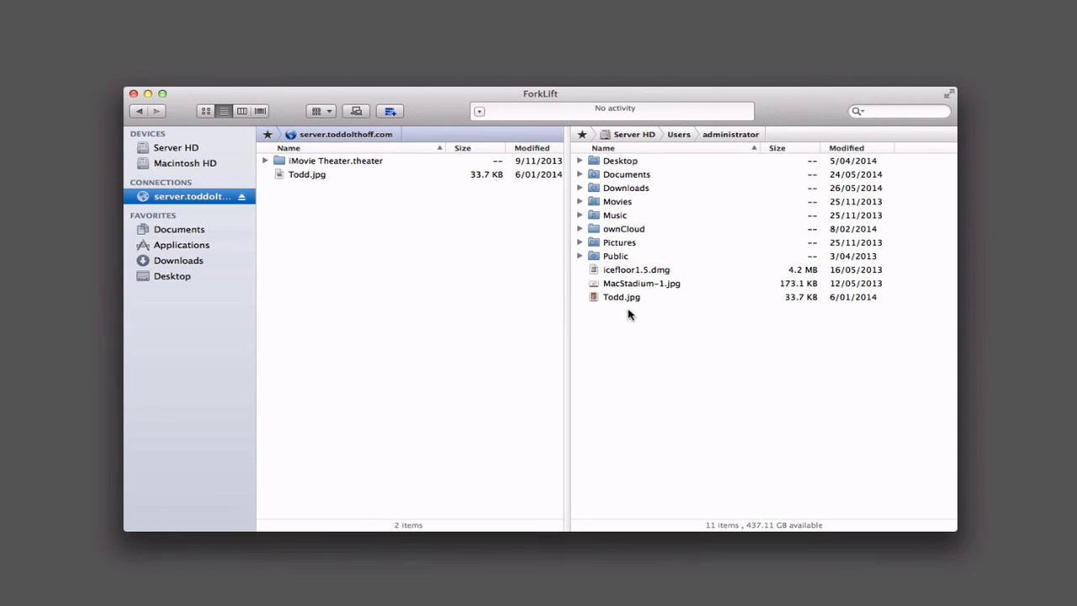
- Drag Todd.jpg from ForkLift's server listing onto the desktop
left_click(292, 177)
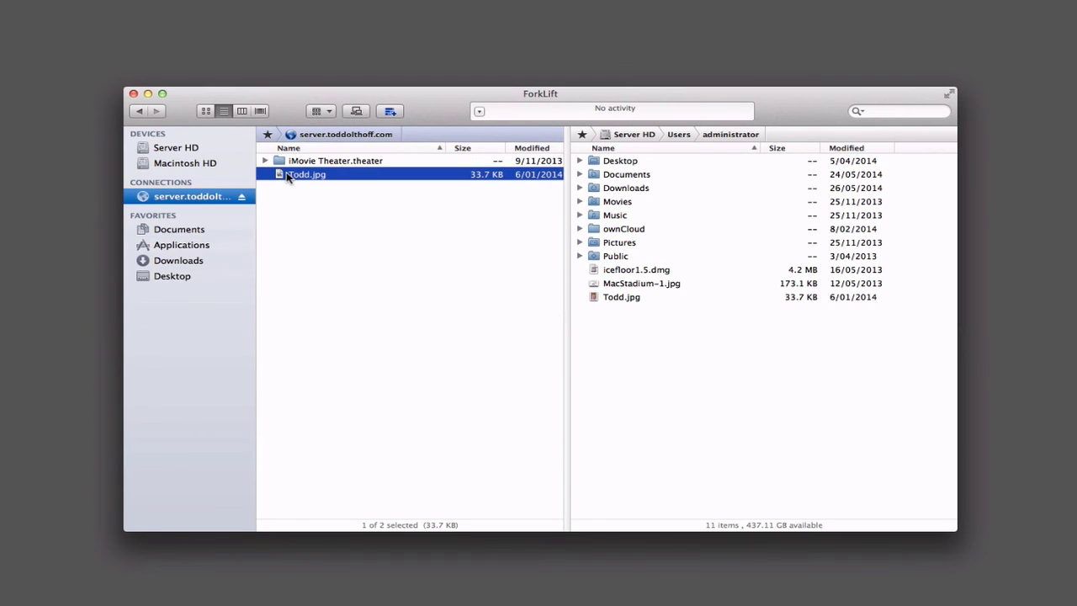
left_click_drag(284, 177, 68, 175)
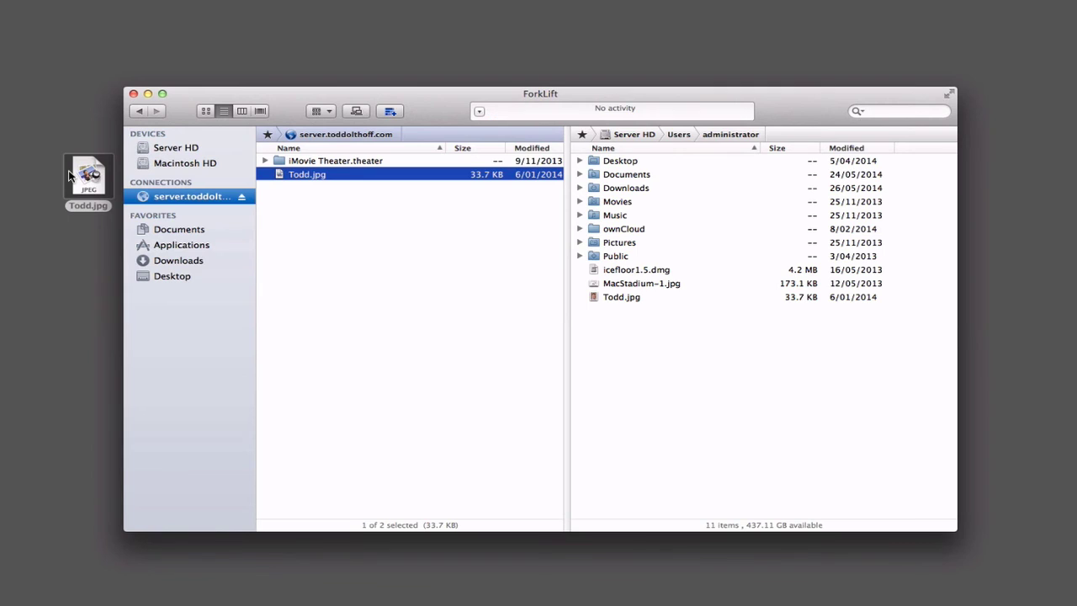